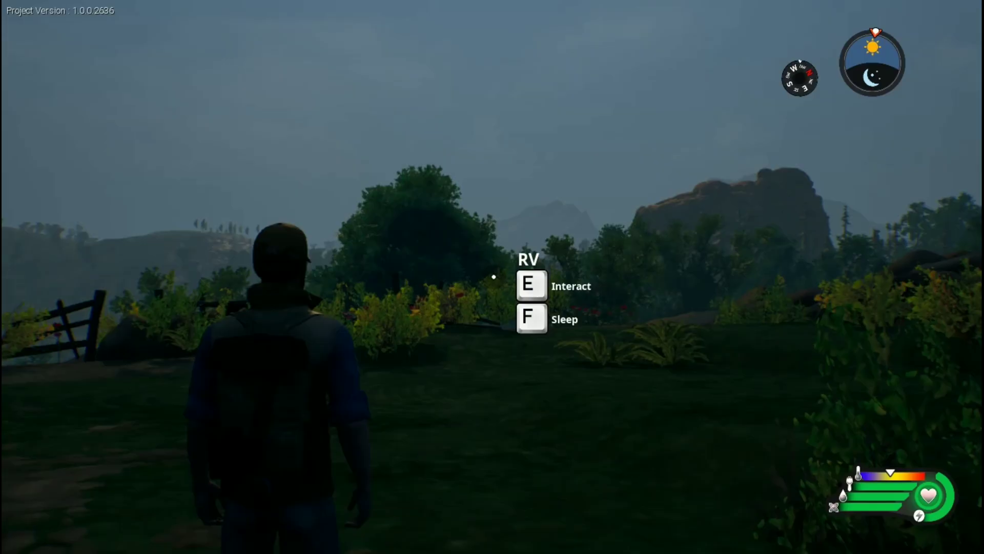
Step: Swing the camera from the RV toward the field, then pause the game with Esc
{"action": "key", "text": "f"}
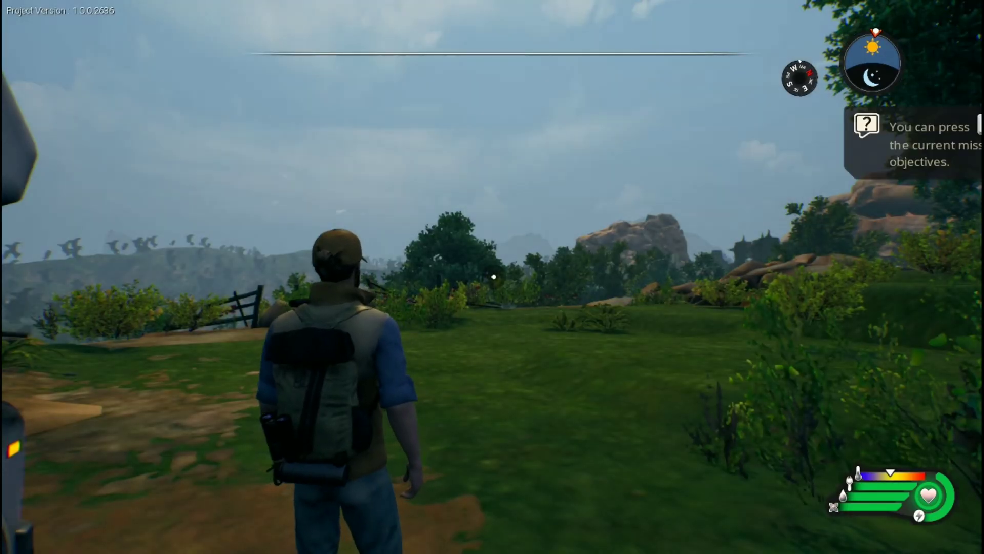
{"action": "left_click_drag", "start_coordinate": [493, 276], "coordinate": [693, 277]}
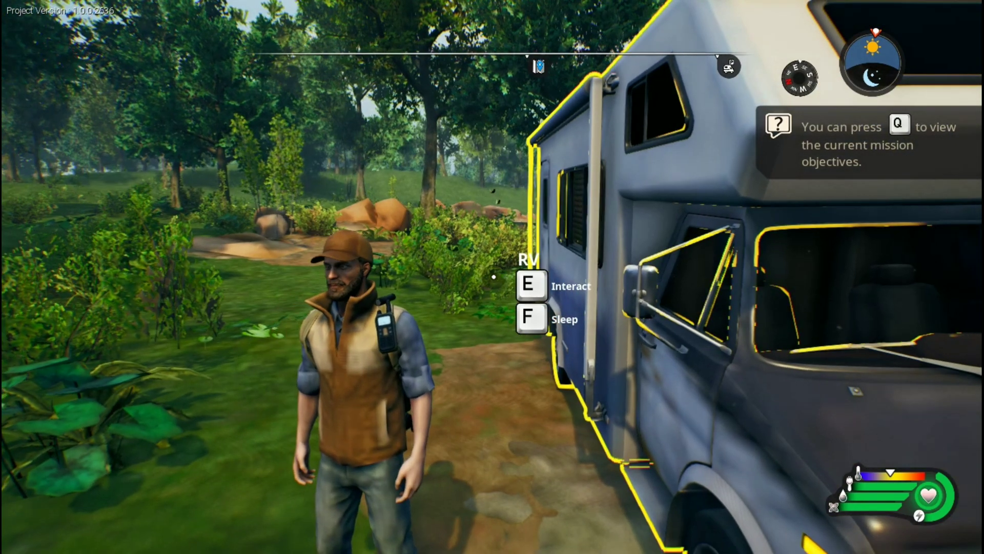
{"action": "left_click_drag", "start_coordinate": [492, 277], "coordinate": [231, 277]}
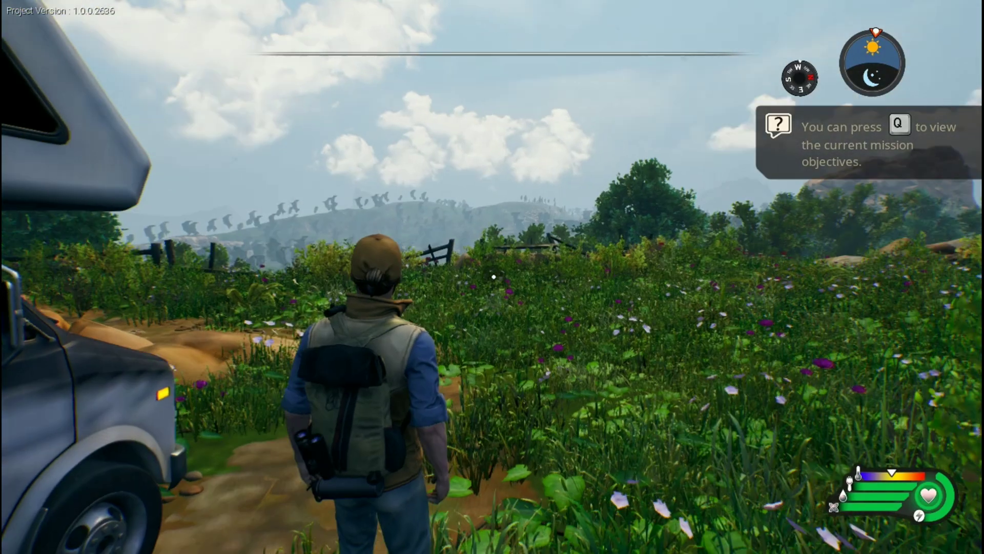
{"action": "key", "text": "Escape"}
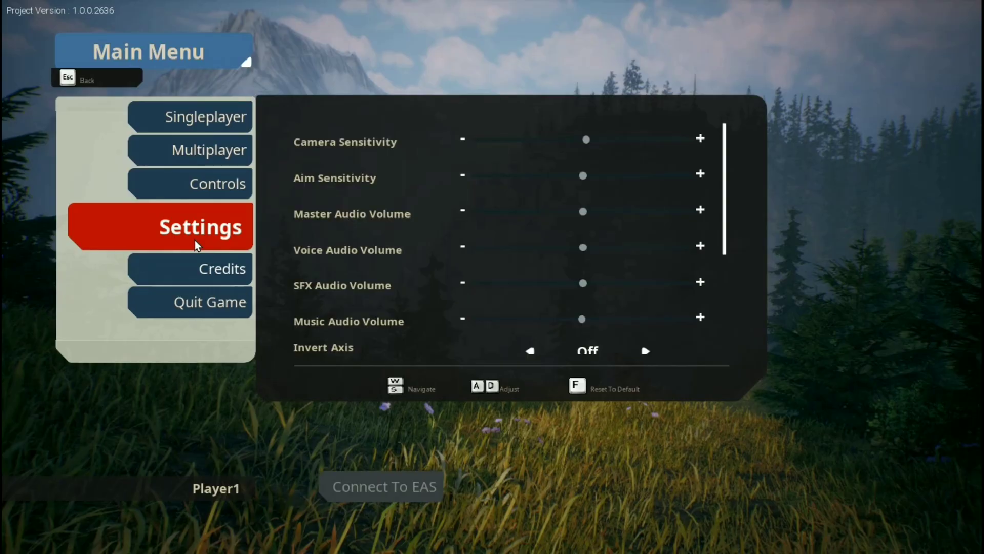
{"action": "scroll", "coordinate": [475, 207], "scroll_direction": "down", "scroll_amount": 2}
{"action": "scroll", "coordinate": [474, 204], "scroll_direction": "down", "scroll_amount": 2}
{"action": "scroll", "coordinate": [474, 200], "scroll_direction": "down", "scroll_amount": 2}
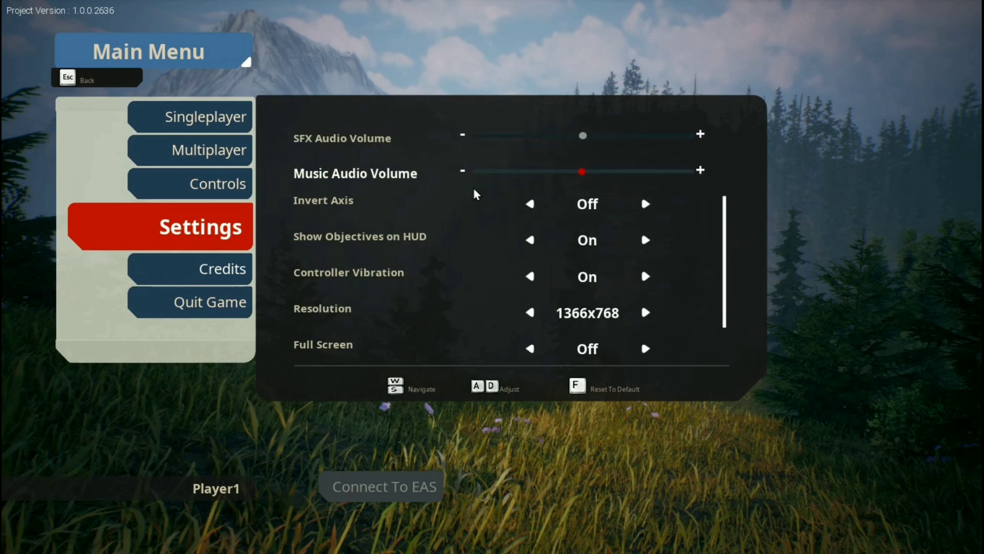
{"action": "scroll", "coordinate": [475, 195], "scroll_direction": "down", "scroll_amount": 1}
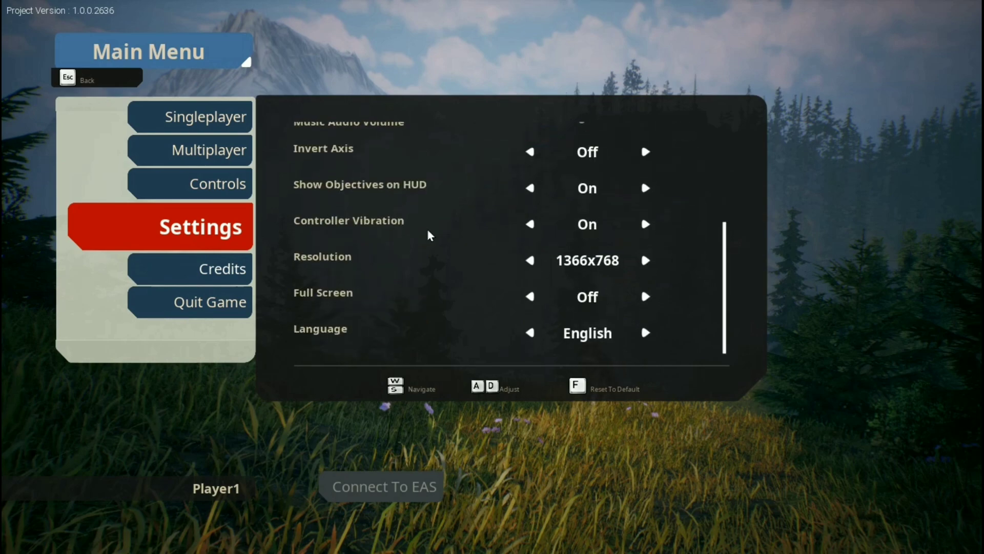
{"action": "scroll", "coordinate": [531, 230], "scroll_direction": "up", "scroll_amount": 1}
{"action": "scroll", "coordinate": [531, 246], "scroll_direction": "down", "scroll_amount": 1}
{"action": "scroll", "coordinate": [568, 254], "scroll_direction": "up", "scroll_amount": 1}
{"action": "scroll", "coordinate": [584, 231], "scroll_direction": "up", "scroll_amount": 3}
{"action": "scroll", "coordinate": [596, 208], "scroll_direction": "up", "scroll_amount": 1}
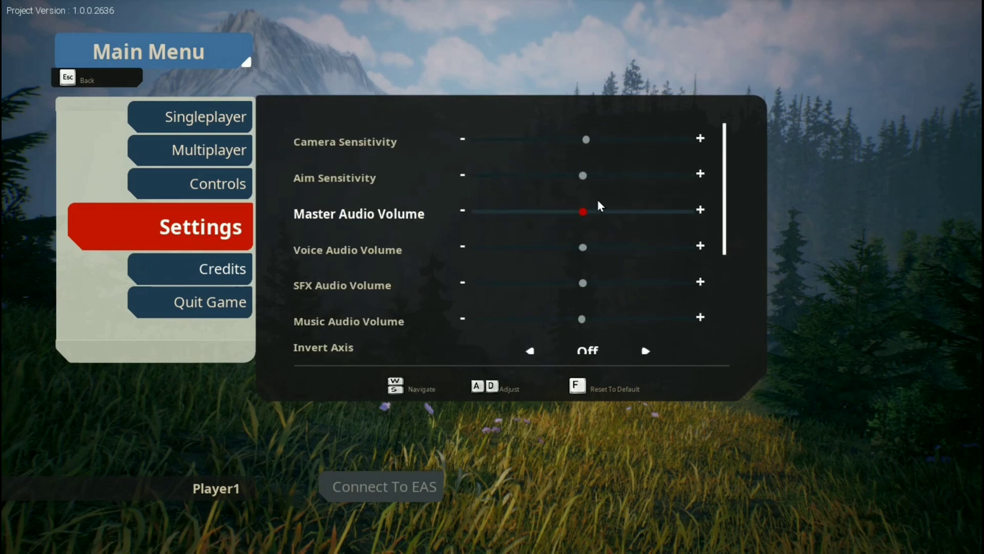
{"action": "scroll", "coordinate": [598, 205], "scroll_direction": "down", "scroll_amount": 3}
{"action": "scroll", "coordinate": [600, 196], "scroll_direction": "down", "scroll_amount": 3}
Step: Step the resolution down from 1366x768 through 1280x720 to 1024x768
{"action": "left_click", "coordinate": [529, 260]}
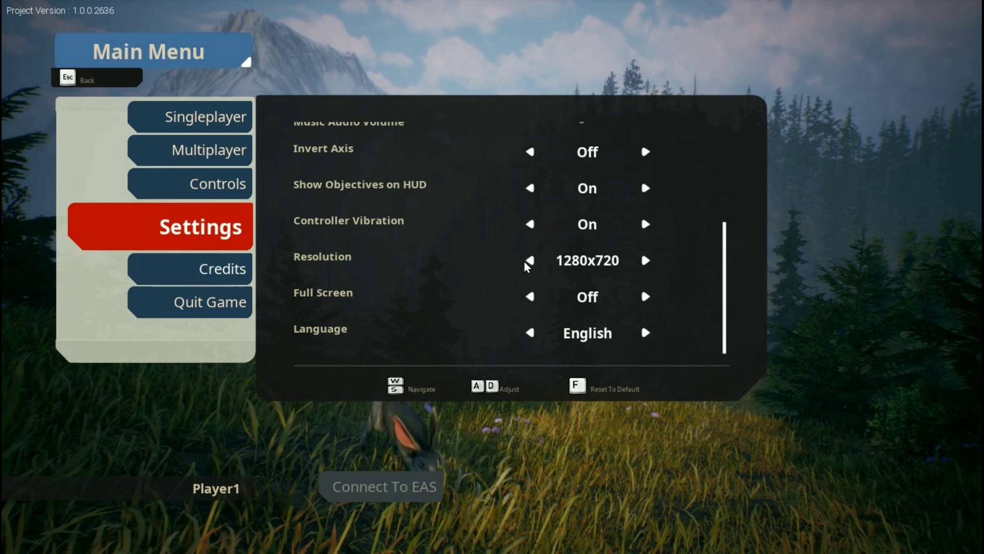
{"action": "left_click", "coordinate": [529, 262]}
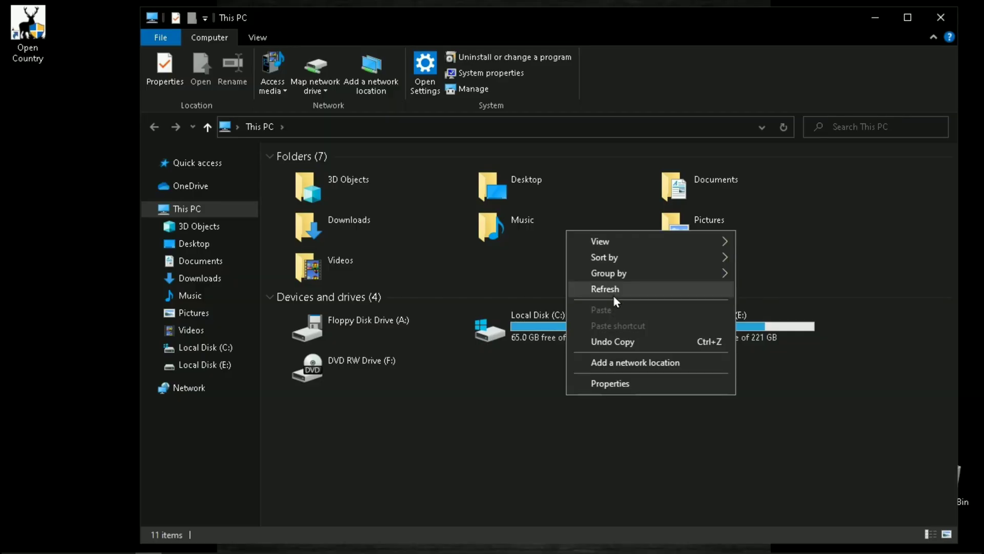
Step: Browse from Local Disk (C:) through Users and the home folder into AppData\Local
{"action": "left_click", "coordinate": [612, 295]}
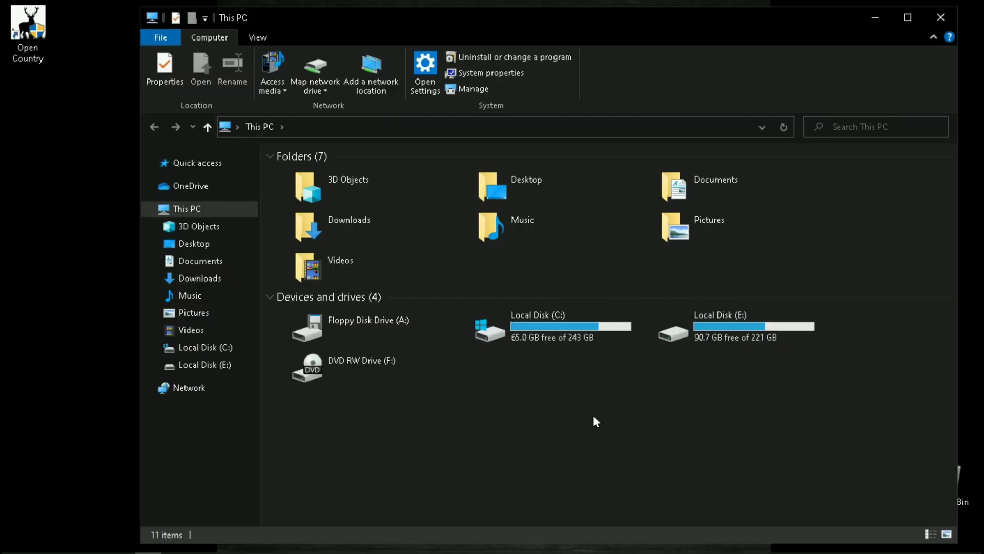
{"action": "double_click", "coordinate": [552, 327]}
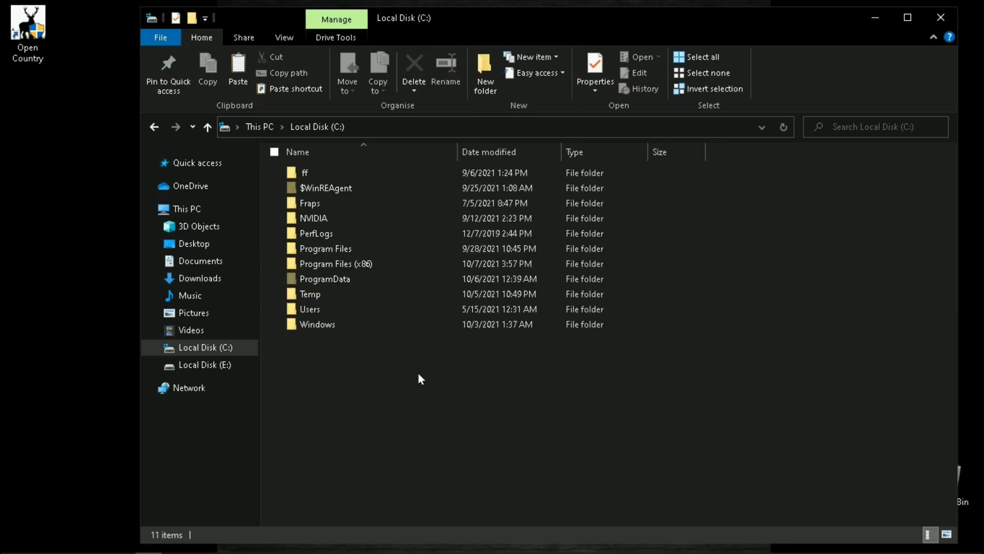
{"action": "left_click", "coordinate": [323, 308]}
{"action": "double_click", "coordinate": [322, 308]}
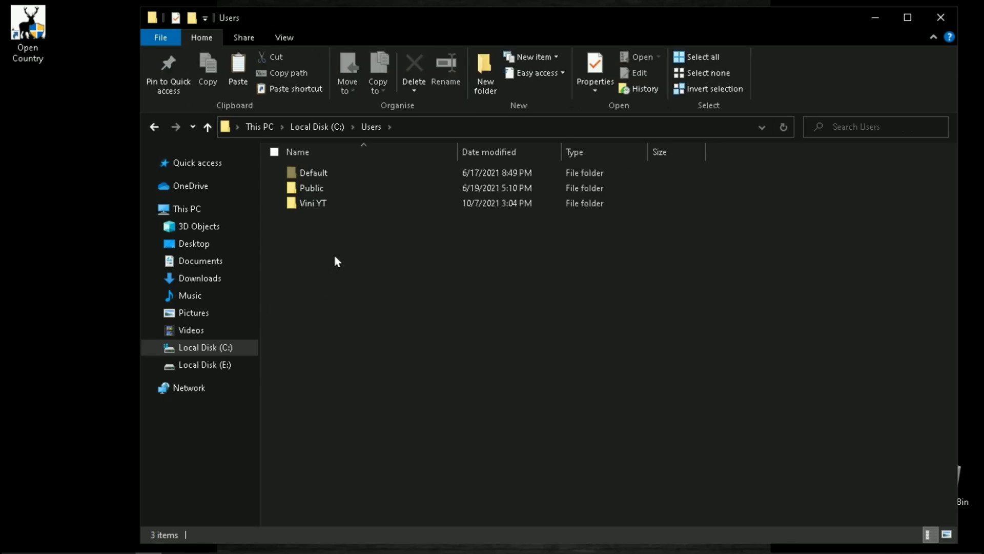
{"action": "left_click", "coordinate": [330, 203]}
{"action": "double_click", "coordinate": [334, 201]}
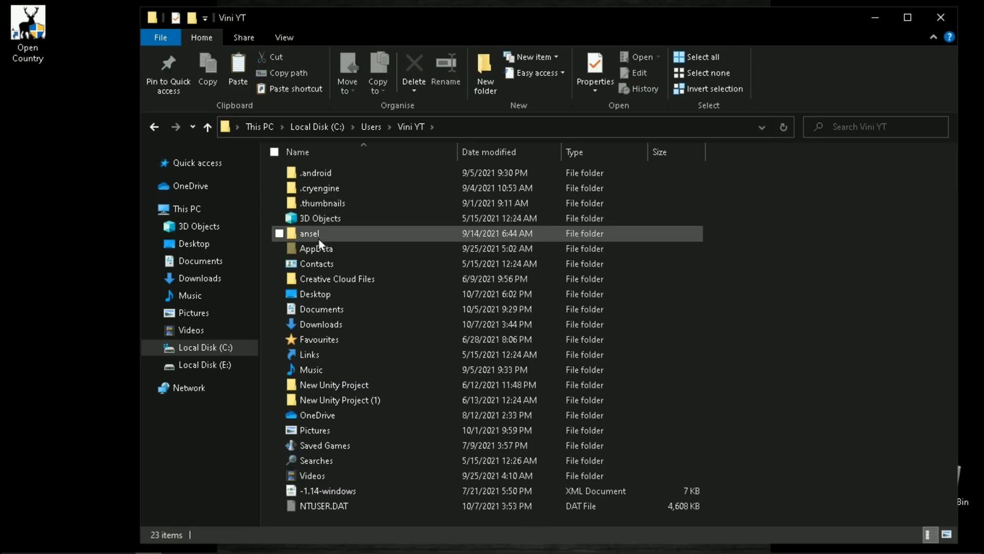
{"action": "double_click", "coordinate": [320, 247]}
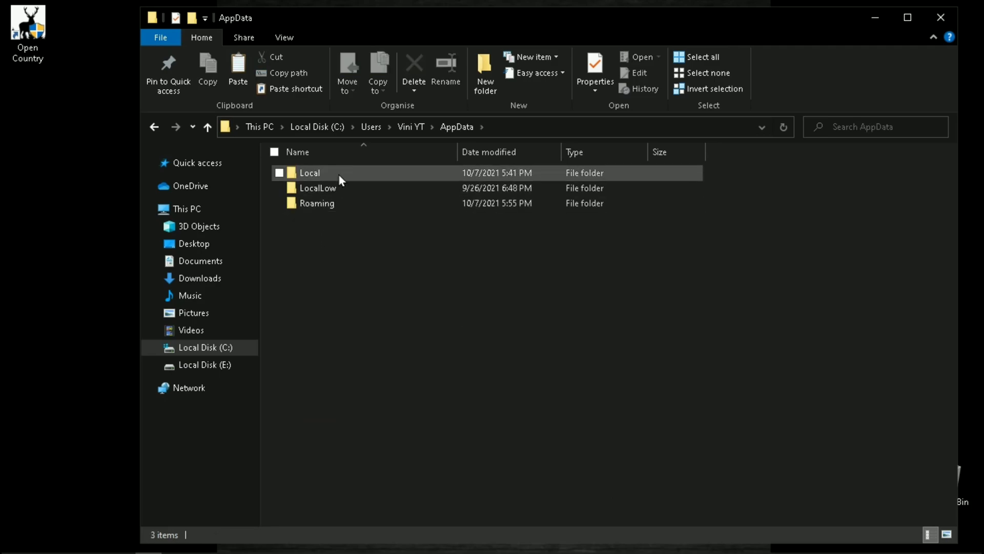
{"action": "double_click", "coordinate": [310, 173]}
{"action": "scroll", "coordinate": [370, 295], "scroll_direction": "down", "scroll_amount": 4}
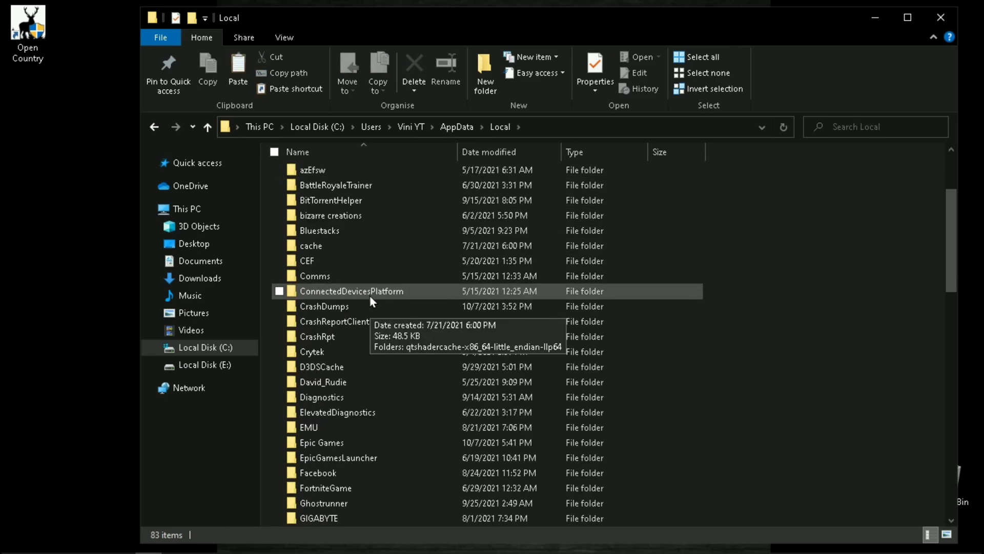
{"action": "scroll", "coordinate": [370, 296], "scroll_direction": "down", "scroll_amount": 3}
{"action": "scroll", "coordinate": [367, 284], "scroll_direction": "down", "scroll_amount": 3}
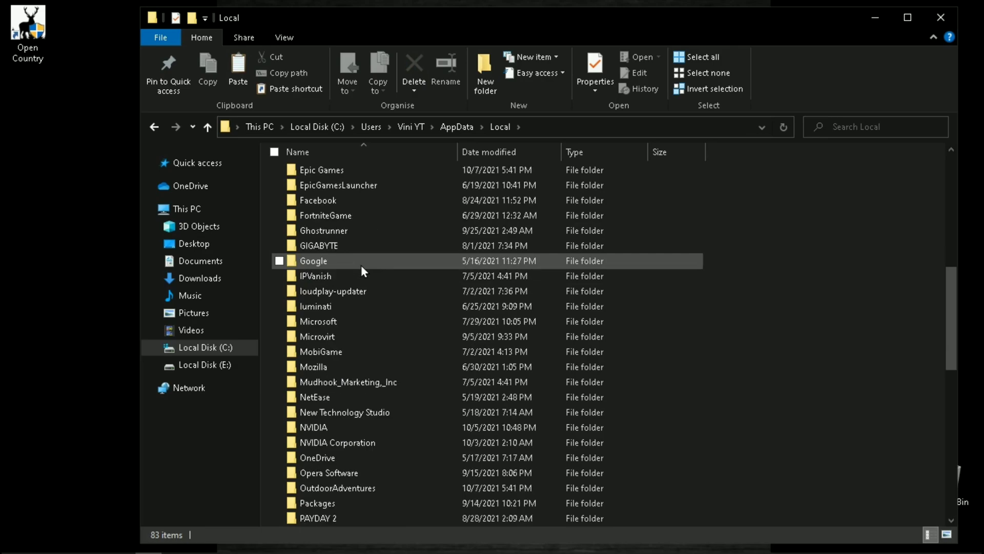
{"action": "scroll", "coordinate": [361, 265], "scroll_direction": "down", "scroll_amount": 3}
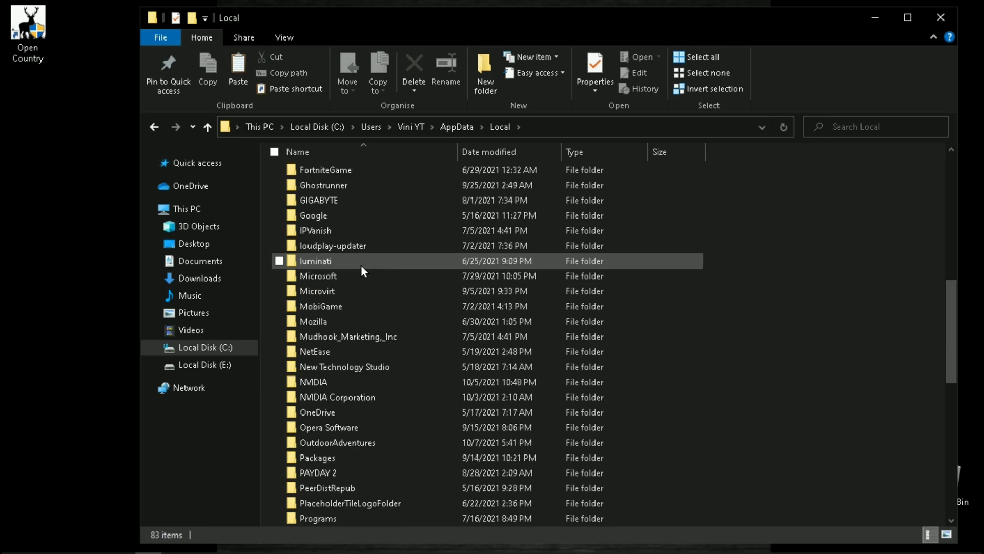
Step: Go into OutdoorAdventures\Saved\Config\WindowsNoEditor and select GameUserSettings
{"action": "double_click", "coordinate": [381, 442]}
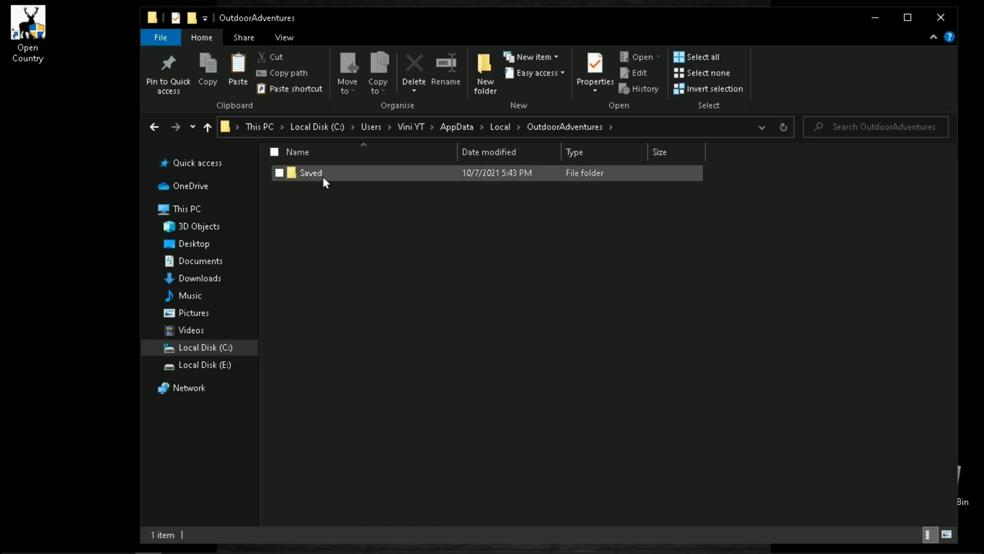
{"action": "double_click", "coordinate": [310, 172]}
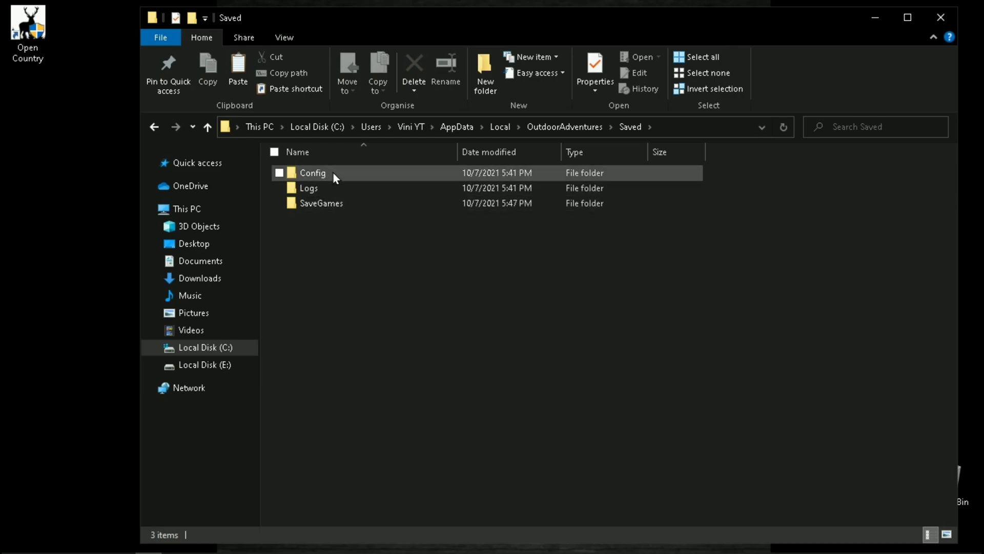
{"action": "double_click", "coordinate": [334, 173]}
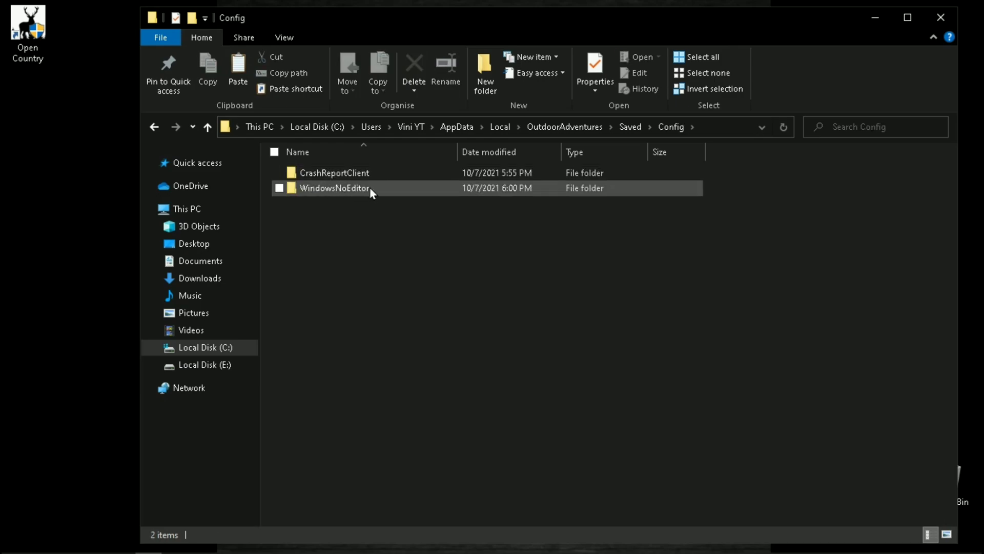
{"action": "double_click", "coordinate": [370, 187]}
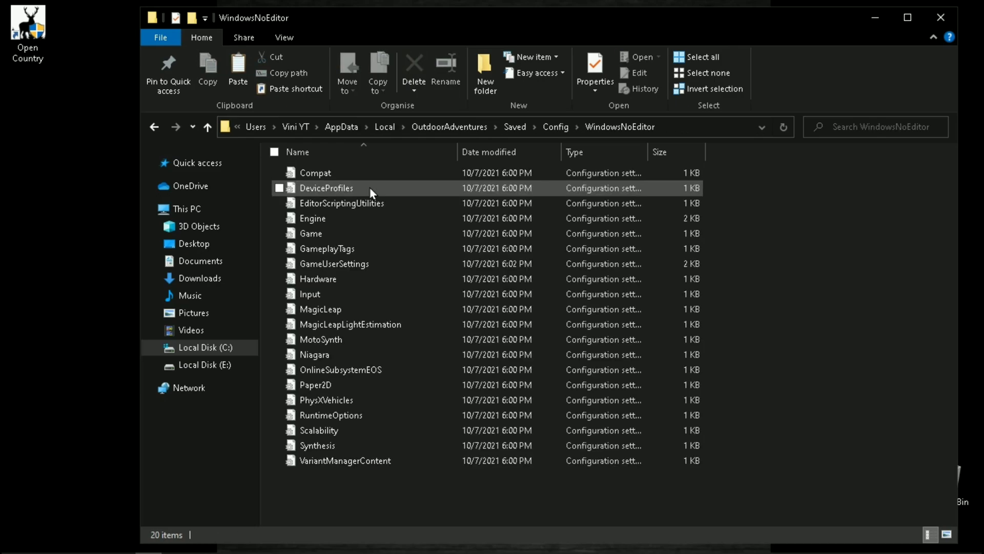
{"action": "left_click", "coordinate": [332, 264]}
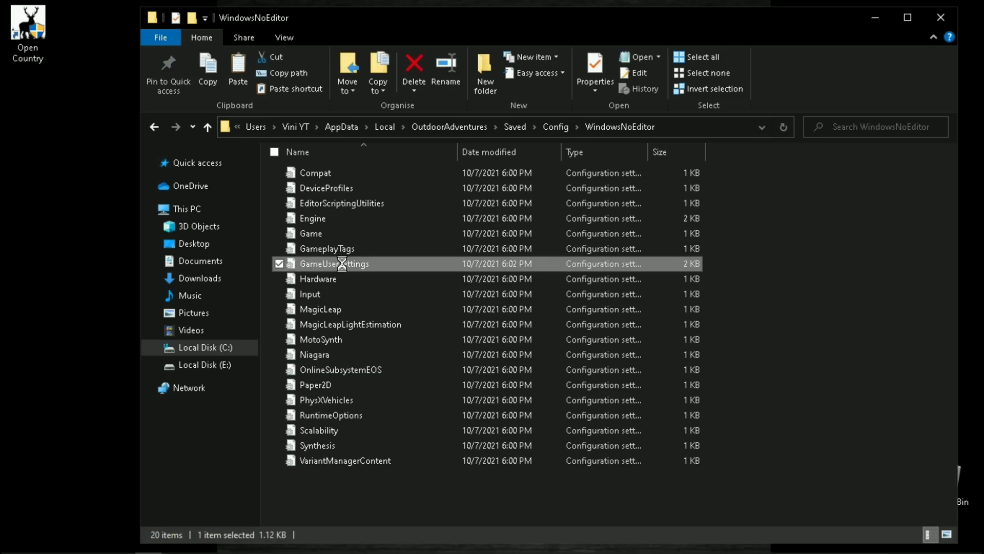
Step: Open GameUserSettings in Notepad and set ResolutionSizeX to 800 and ResolutionSizeY to 600
{"action": "right_click", "coordinate": [333, 264]}
{"action": "left_click", "coordinate": [360, 231]}
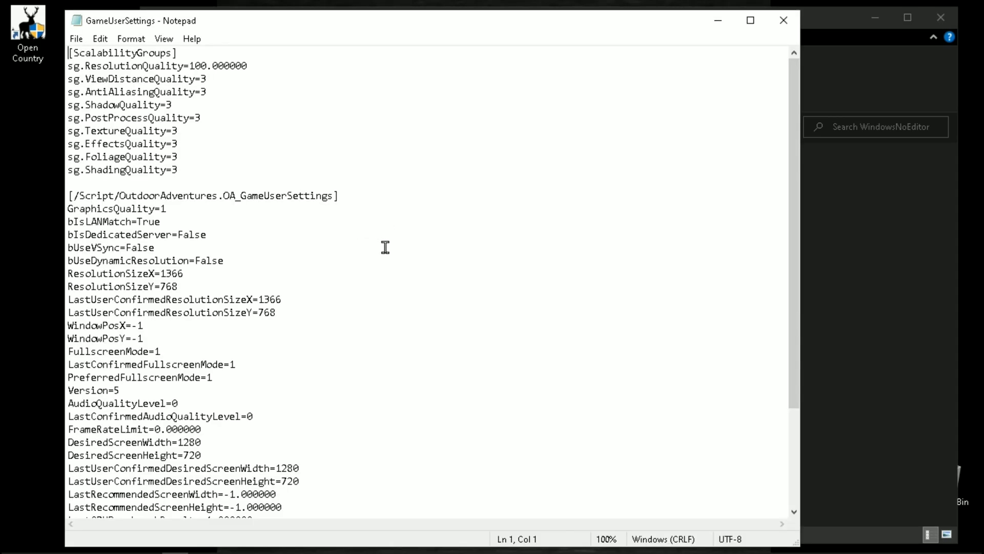
{"action": "left_click_drag", "start_coordinate": [318, 22], "coordinate": [332, 23]}
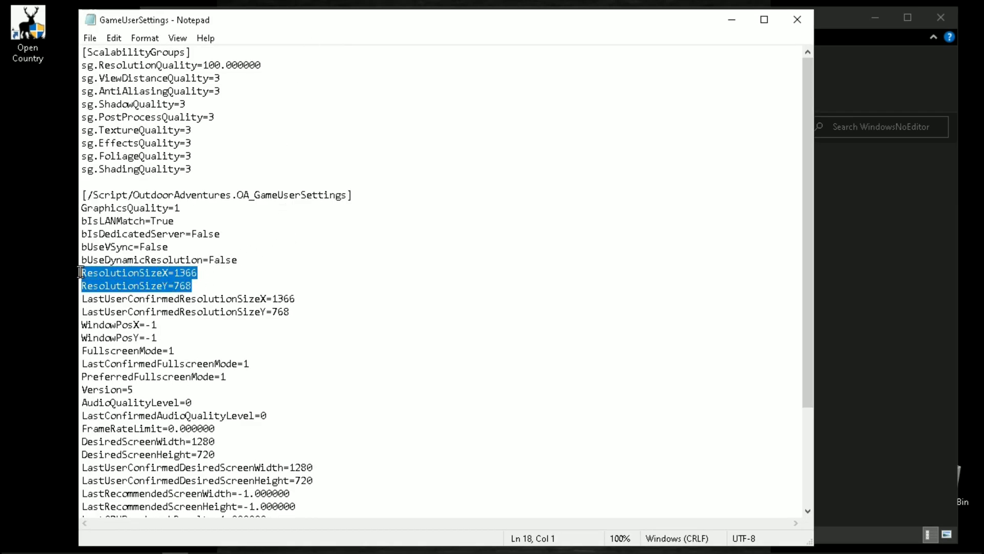
{"action": "left_click", "coordinate": [218, 274]}
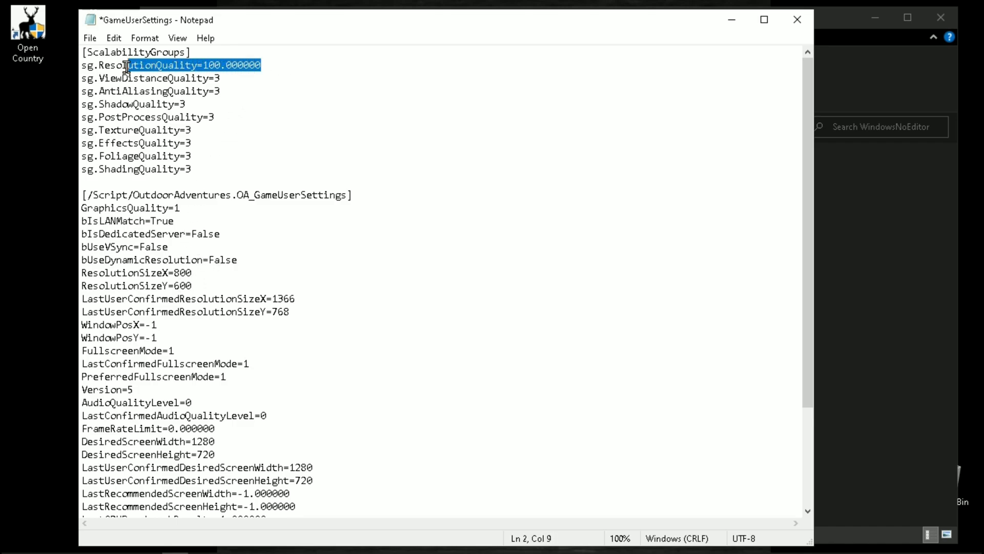
Step: Set sg.ResolutionQuality to 50 and all other sg quality values to 0, then save
{"action": "left_click", "coordinate": [219, 64]}
{"action": "type", "text": "5"}
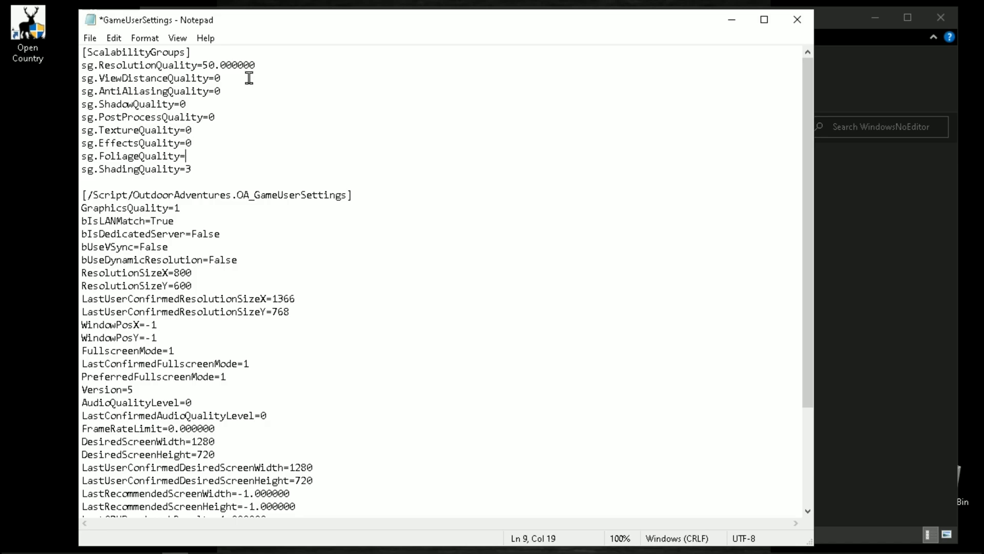
{"action": "scroll", "coordinate": [112, 101], "scroll_direction": "down", "scroll_amount": 1}
{"action": "key", "text": "ctrl+s"}
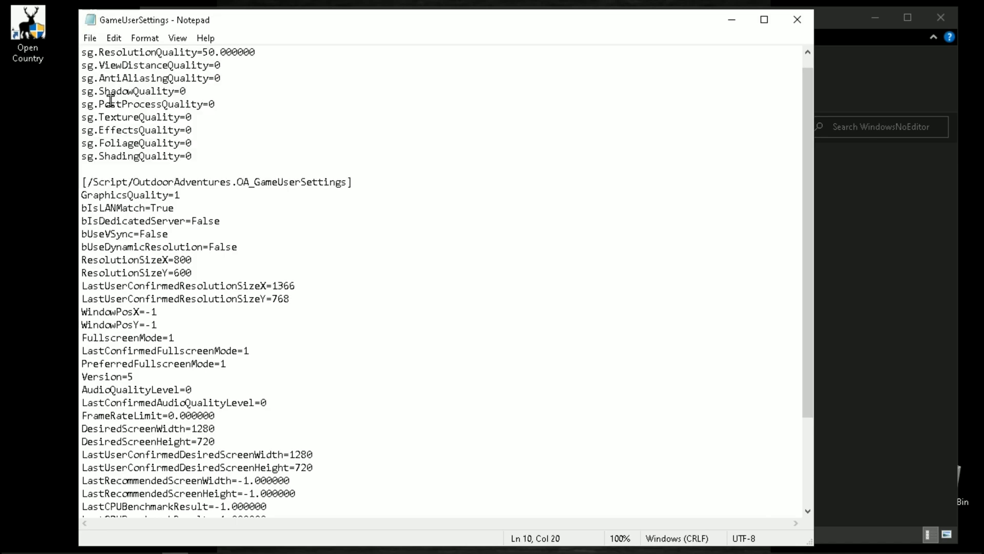
Step: Close Notepad and mark GameUserSettings read-only in its Properties
{"action": "left_click", "coordinate": [797, 19]}
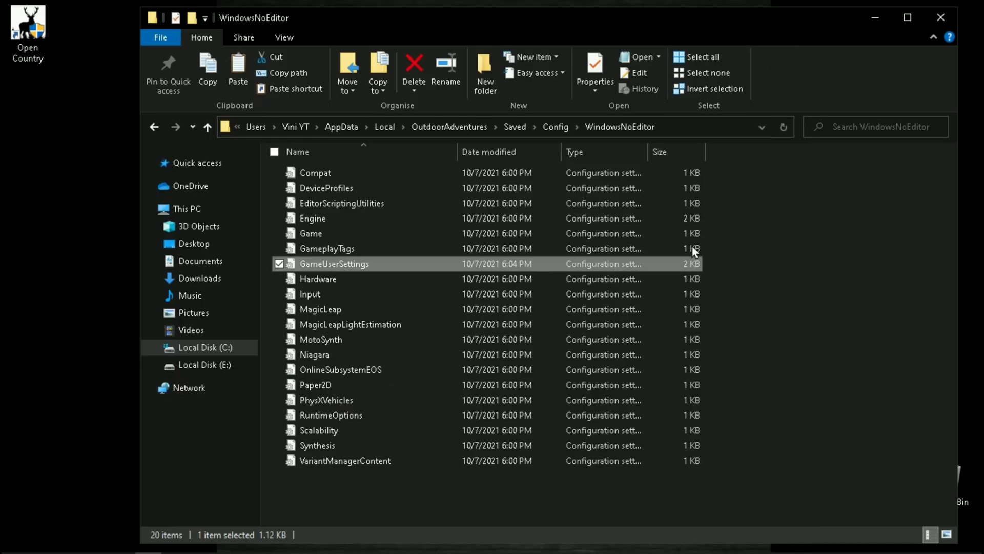
{"action": "right_click", "coordinate": [319, 263]}
{"action": "left_click", "coordinate": [361, 542]}
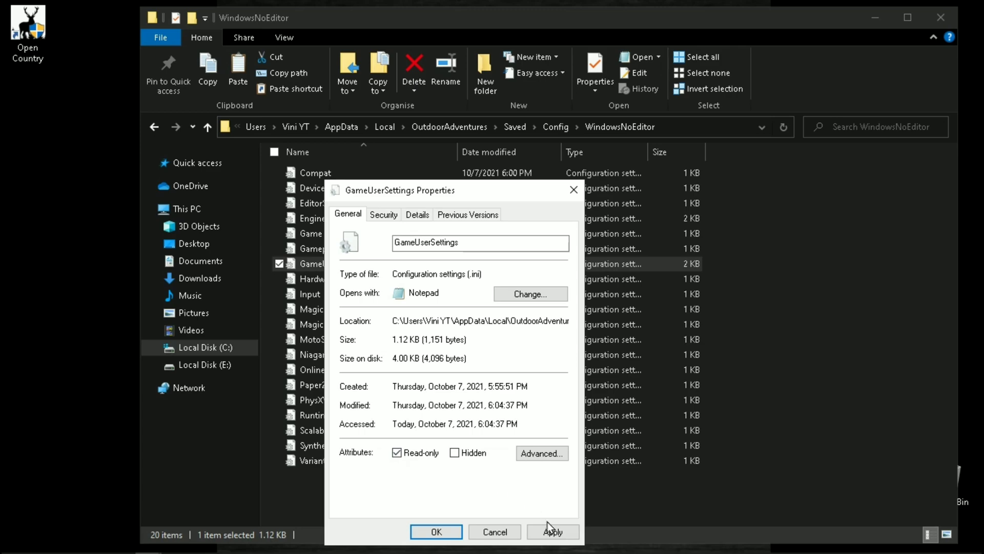
{"action": "left_click", "coordinate": [436, 532]}
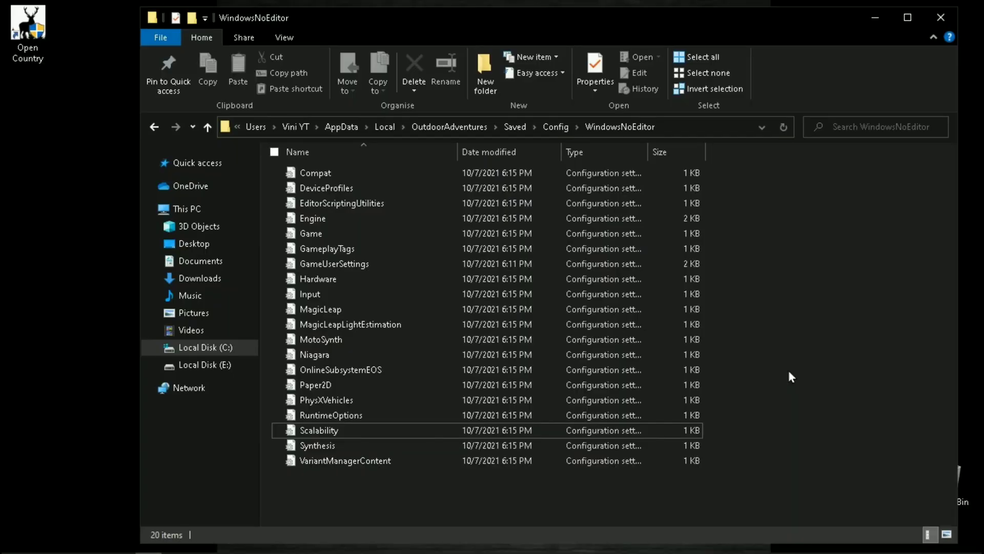
Step: Refresh the WindowsNoEditor folder and select the Scalability file
{"action": "right_click", "coordinate": [791, 373]}
{"action": "left_click", "coordinate": [819, 208]}
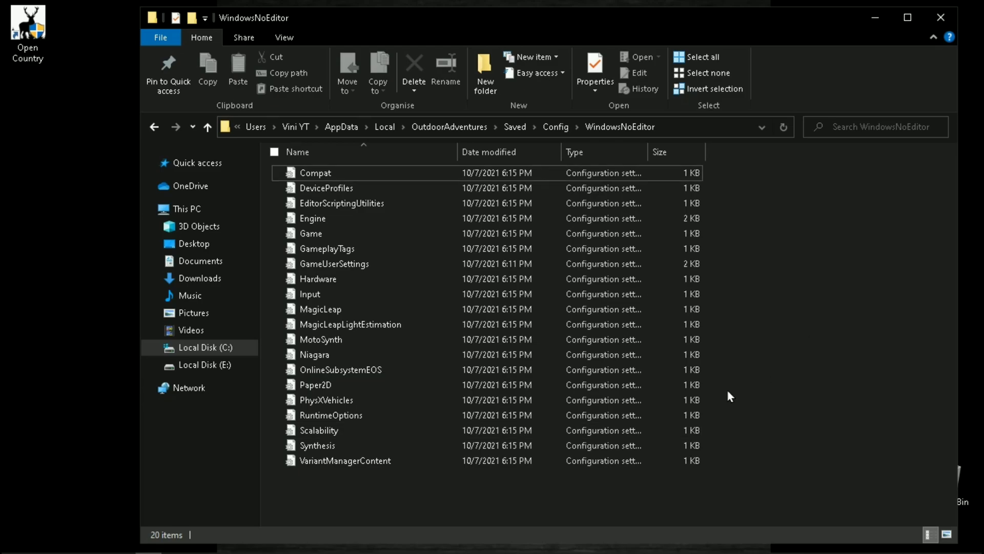
{"action": "left_click", "coordinate": [328, 431]}
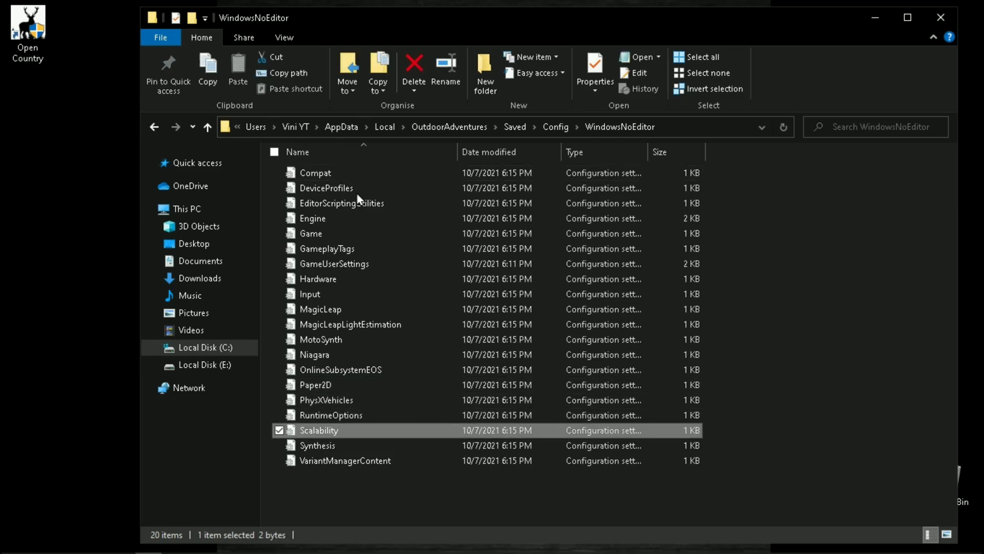
{"action": "right_click", "coordinate": [327, 431]}
Step: Open Scalability in Notepad, paste the low-quality settings, and save the file
{"action": "left_click", "coordinate": [367, 106]}
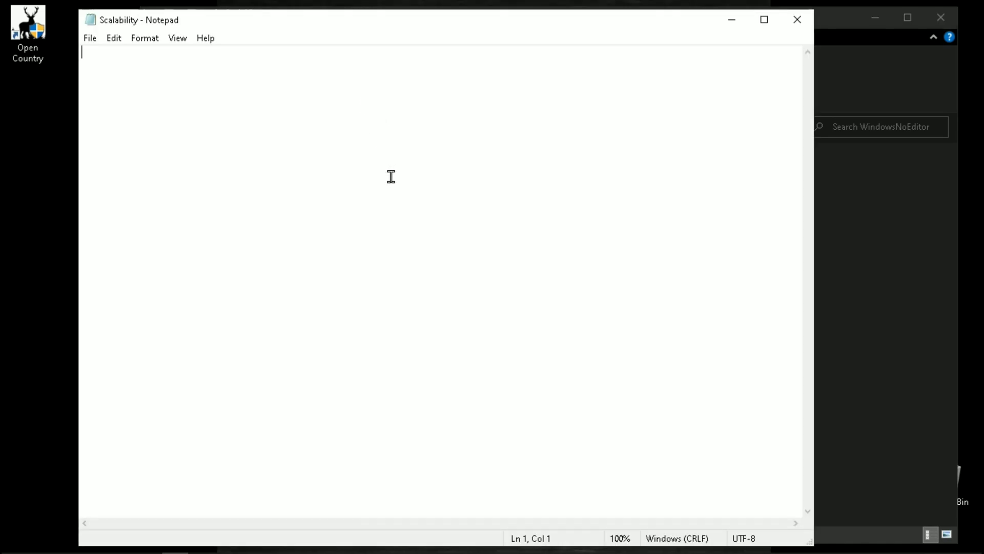
{"action": "type", "text": "[ScalabilitySettings] PerfIndexValues_ResolutionQuality=0  [TextureQuality@0] r.ParticleLODBias=15 r.MipMapLODBias=15 r.Streaming.MipBias=15 r.Streaming.PoolSize=0  [AntiAliasingQuality@0] r.MSAA.CompositingSampleCount=0  [ViewDistanceQuality@0] r.SkeletalMeshLODBias=15 r.ViewDistanceScale=0.1  [ShadowQuality@0] r.Shadow.MaxResolution=0 r.Shadow.RadiusThreshold=0 r.ShadowQuality0 r.Shadow.NearInstanceShadowOption=0 r.DistanceFieldShadowing=0  [PostProcessQuality@0] r.AmbientOcclusionRadiusScale=0 r.BloomQuality=0 r.BlurGBuffer=0 r.EyeAdaptationQuality=0 r.RenderTargetPoolMin=0 r.Upscale.Quality=0"}
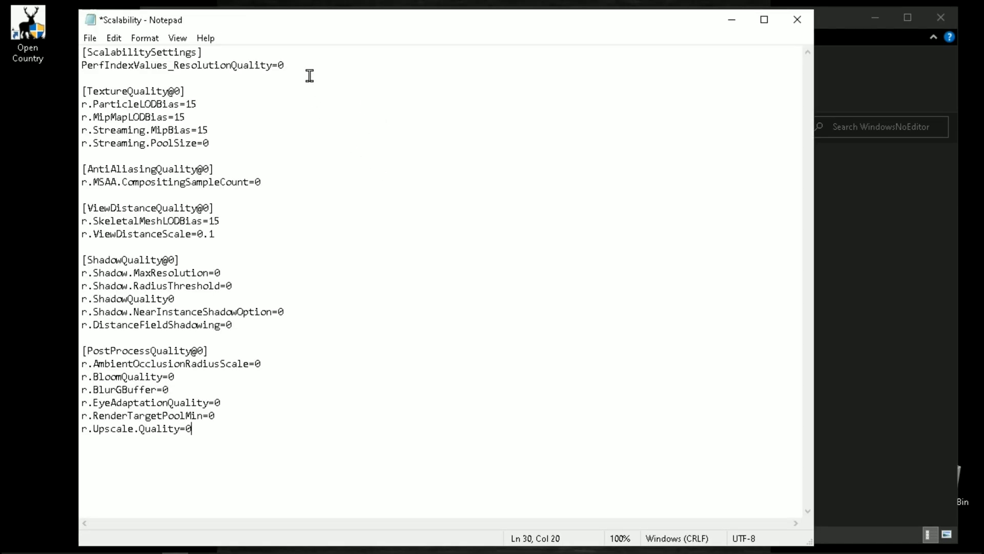
{"action": "left_click_drag", "start_coordinate": [261, 413], "coordinate": [134, 317]}
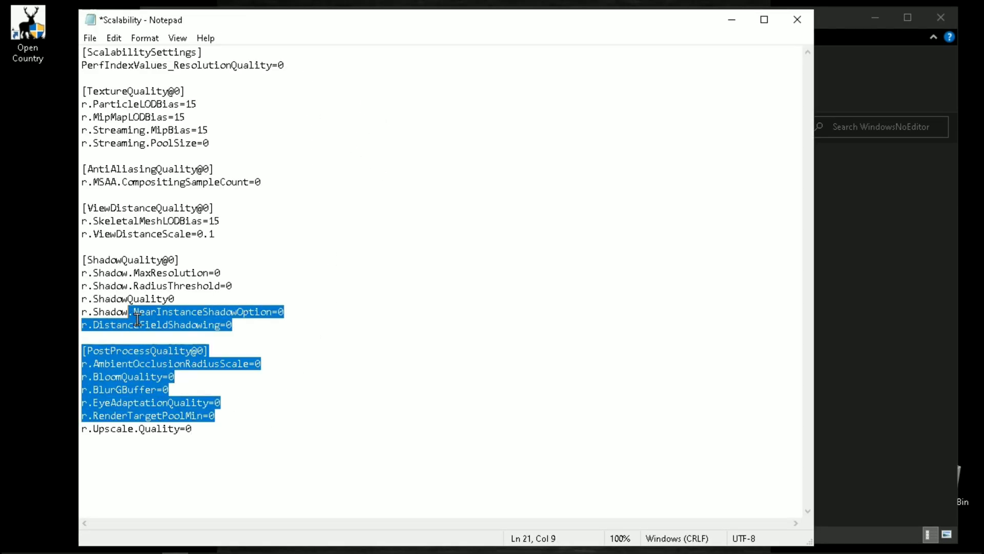
{"action": "left_click", "coordinate": [223, 432]}
{"action": "left_click_drag", "start_coordinate": [223, 433], "coordinate": [75, 60]}
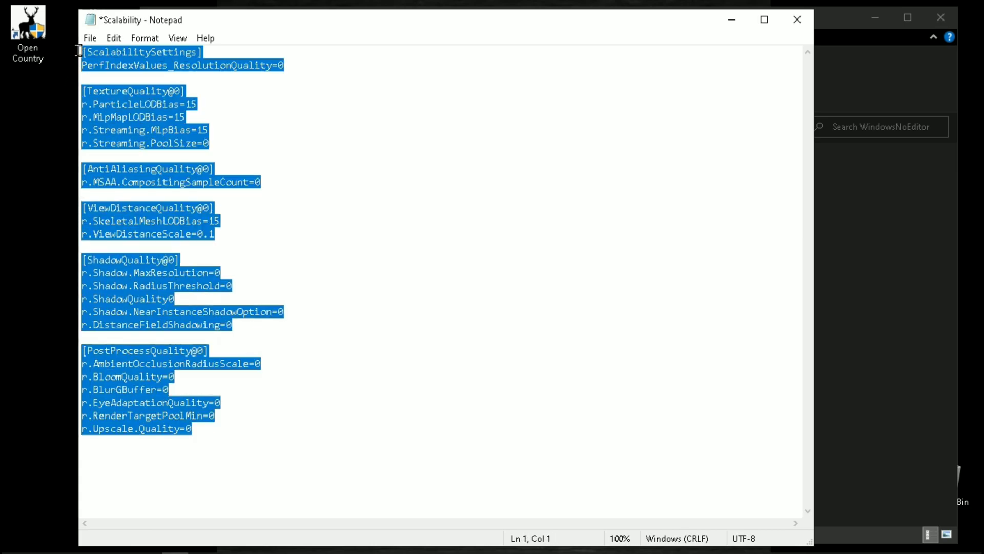
{"action": "left_click", "coordinate": [91, 38]}
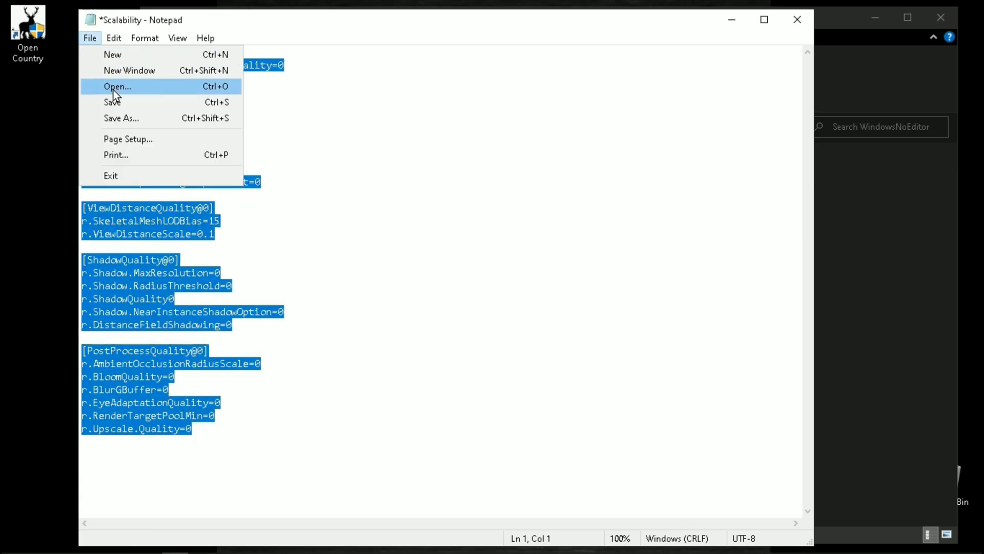
{"action": "left_click", "coordinate": [114, 92]}
Step: Close Notepad and mark Scalability read-only in its Properties
{"action": "left_click", "coordinate": [797, 20]}
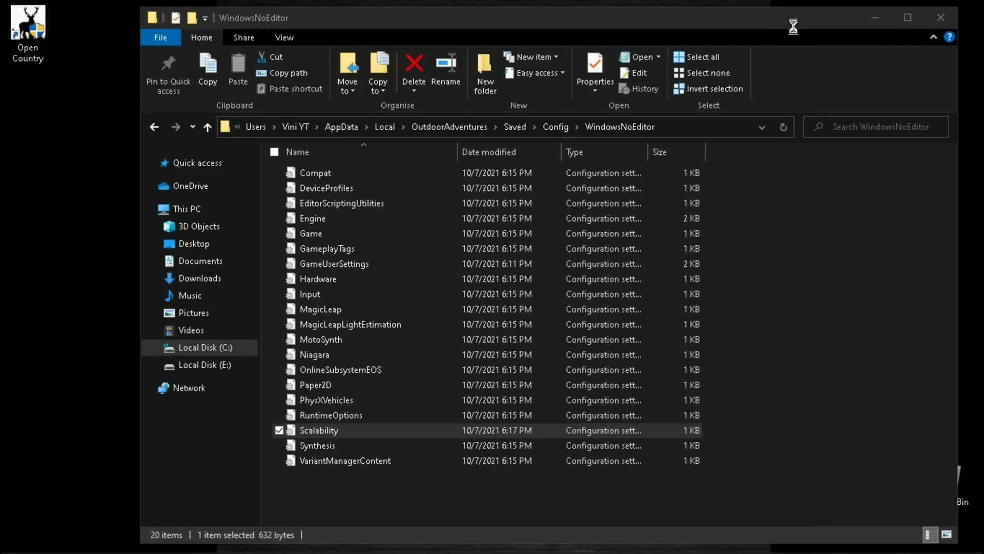
{"action": "right_click", "coordinate": [305, 429]}
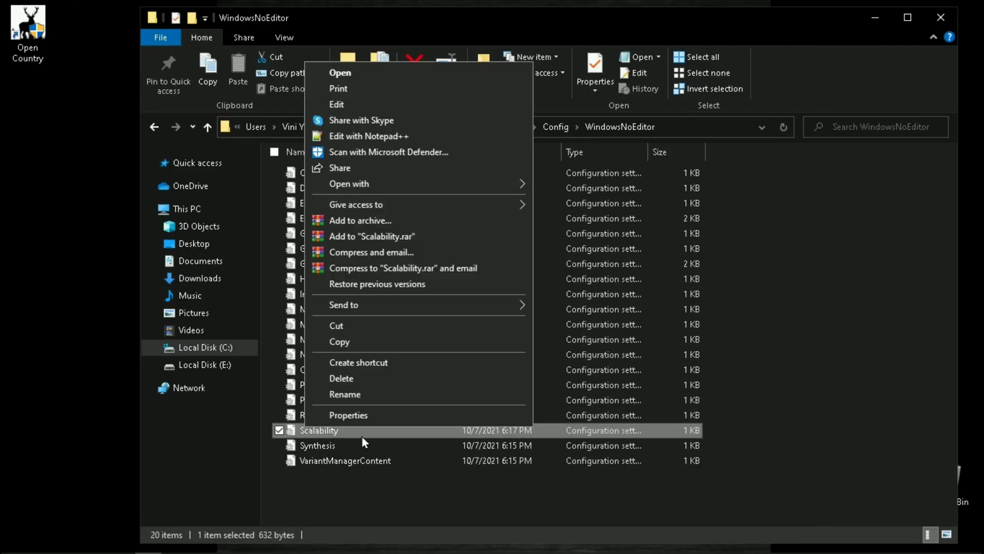
{"action": "left_click", "coordinate": [362, 416]}
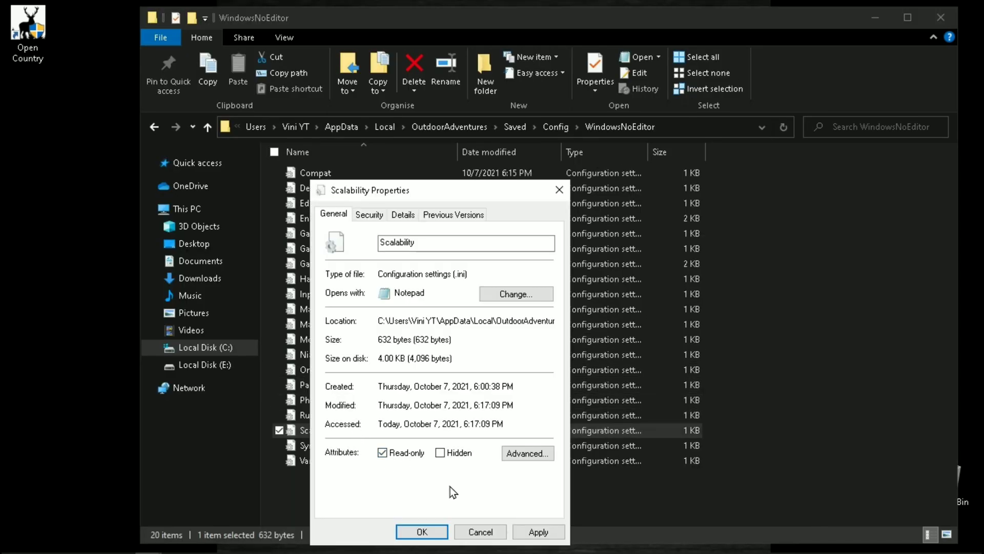
{"action": "left_click", "coordinate": [422, 533]}
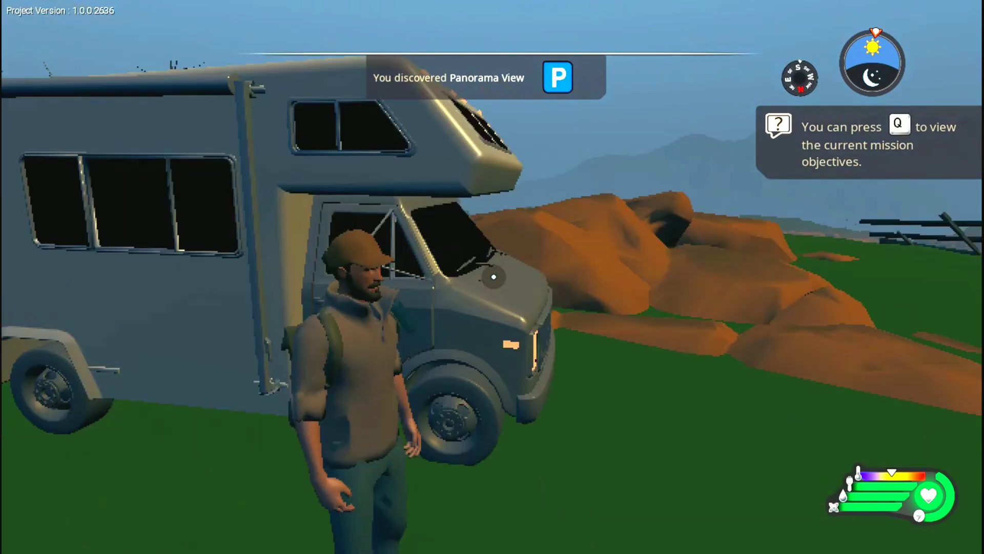
Step: Run the hunter forward across the field away from the RV, jumping once
{"action": "key", "text": "w"}
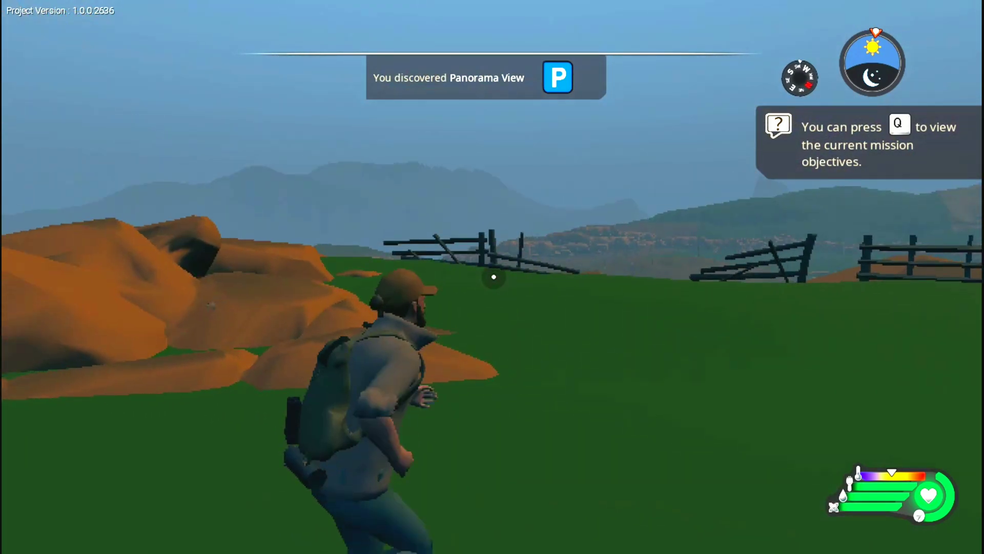
{"action": "key", "text": "w"}
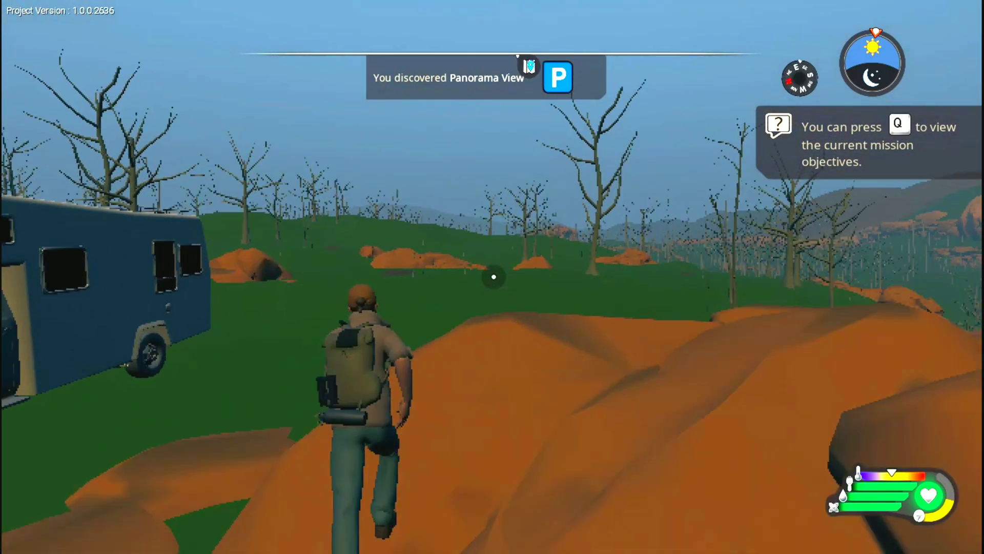
{"action": "key", "text": "space"}
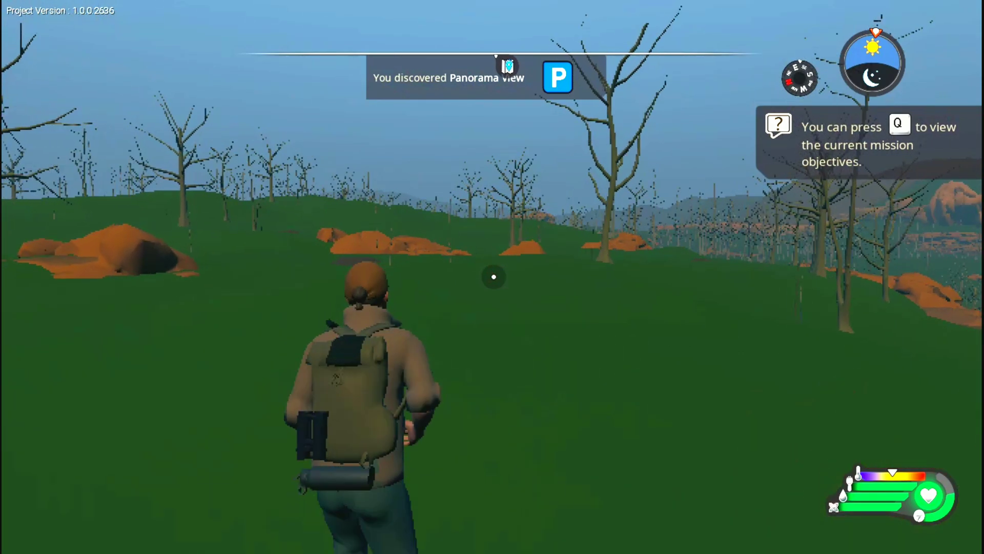
{"action": "key", "text": "w"}
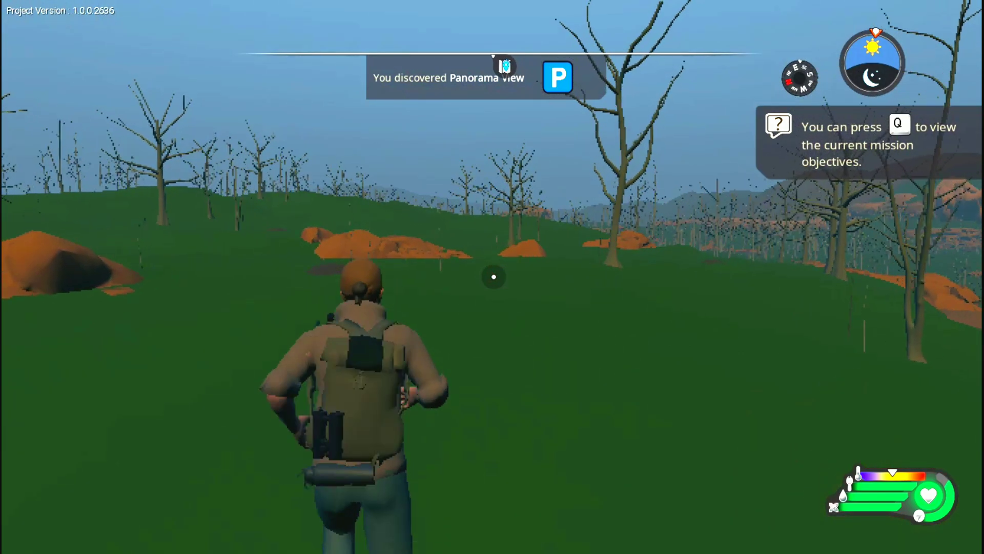
{"action": "key", "text": "w"}
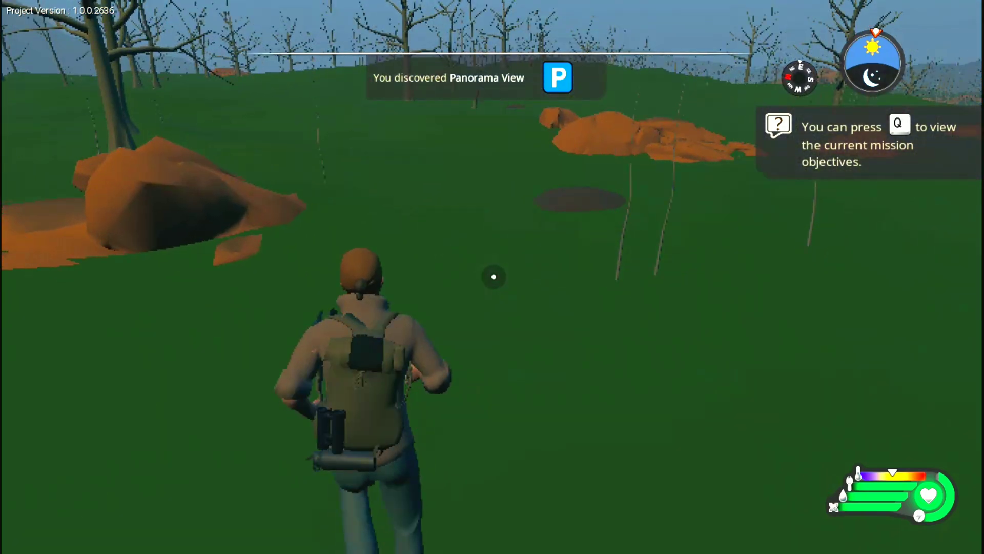